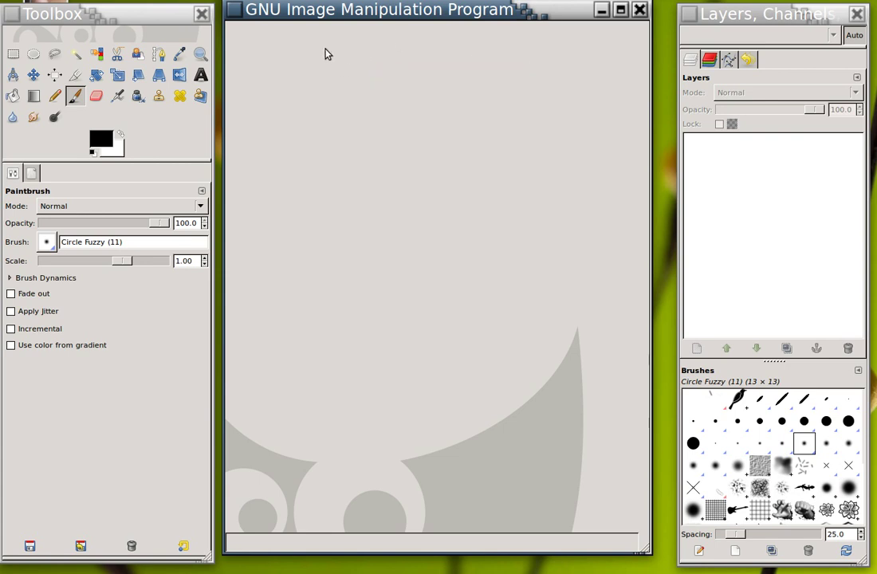
Open ywknWJ.jpg from the Downloads folder as a layer via File > Open as Layers.
{"action": "right_click", "coordinate": [326, 55]}
{"action": "mouse_move", "coordinate": [422, 65]}
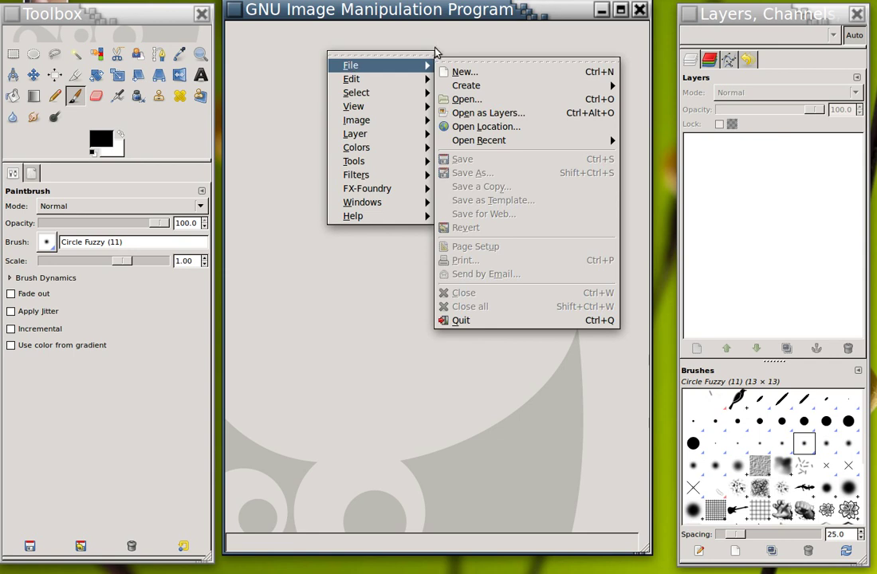
{"action": "mouse_move", "coordinate": [456, 88]}
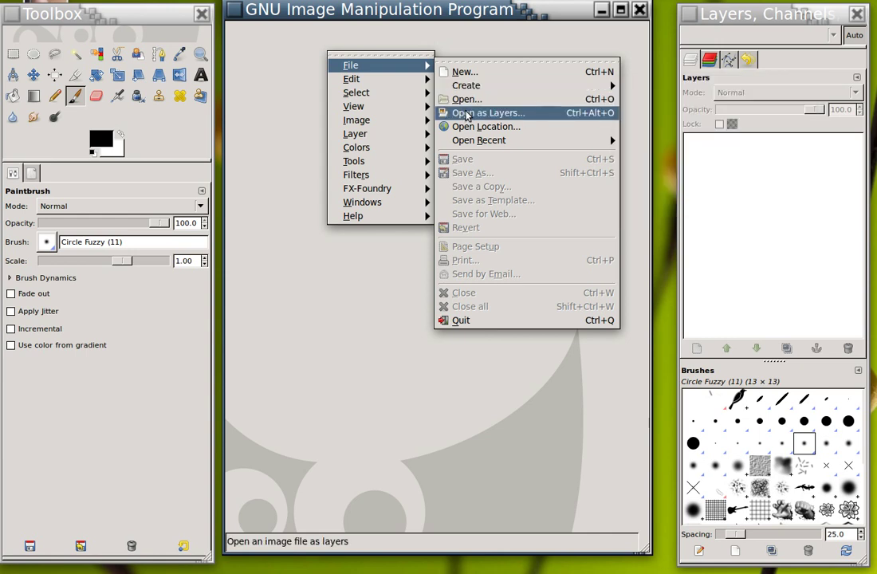
{"action": "left_click", "coordinate": [466, 116]}
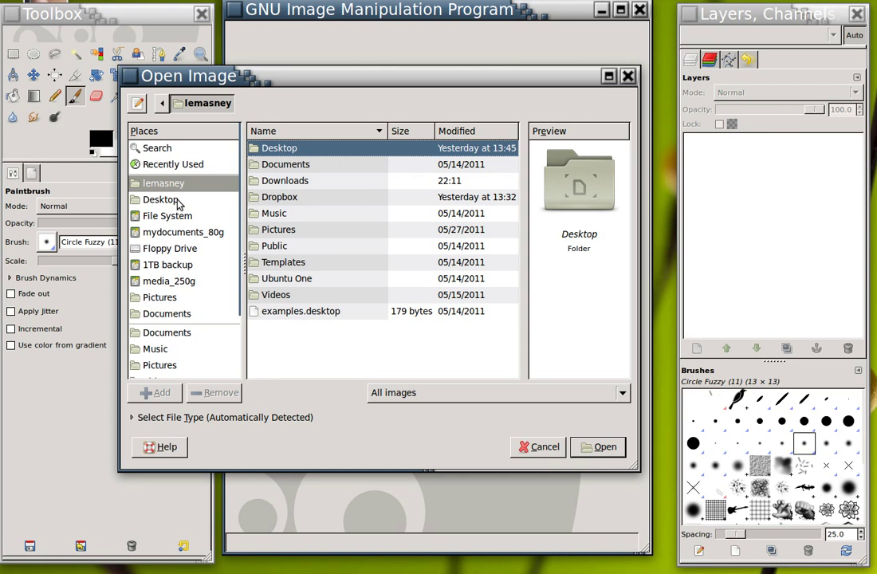
{"action": "double_click", "coordinate": [300, 180]}
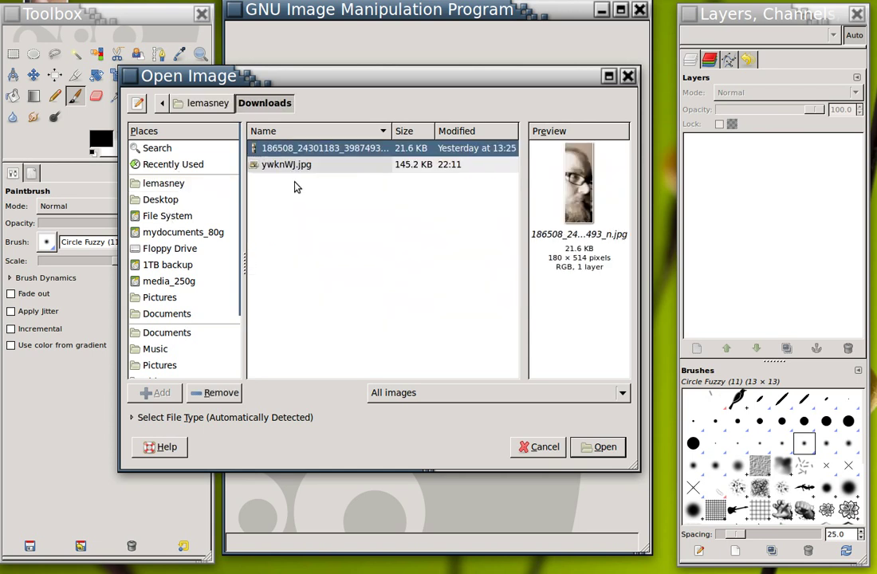
{"action": "left_click", "coordinate": [292, 165]}
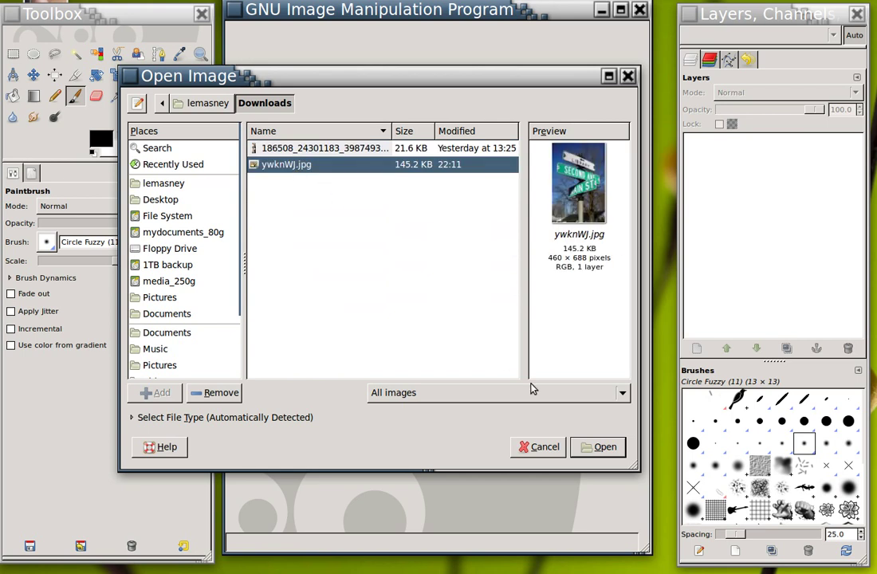
{"action": "left_click", "coordinate": [606, 448]}
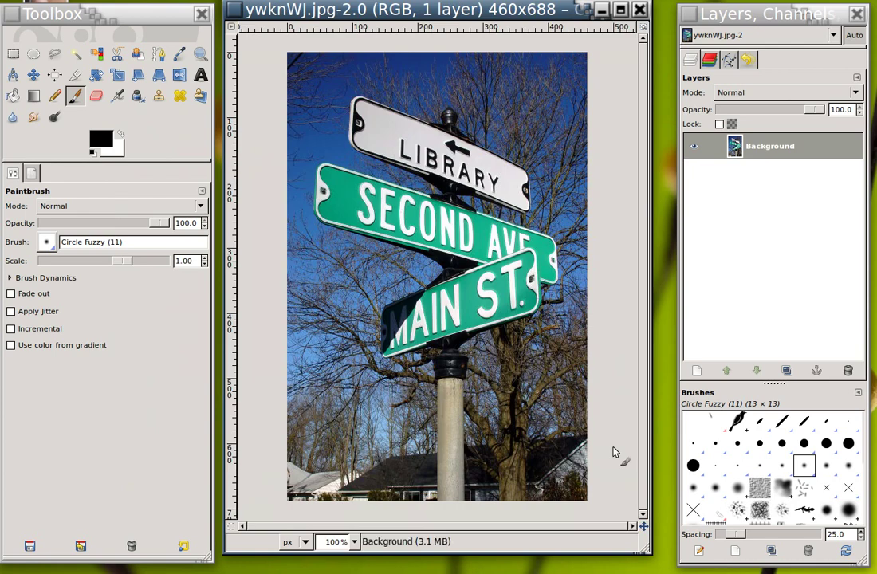
Activate the Free Select (lasso) tool for outlining the signs.
{"action": "key", "text": "shift+b"}
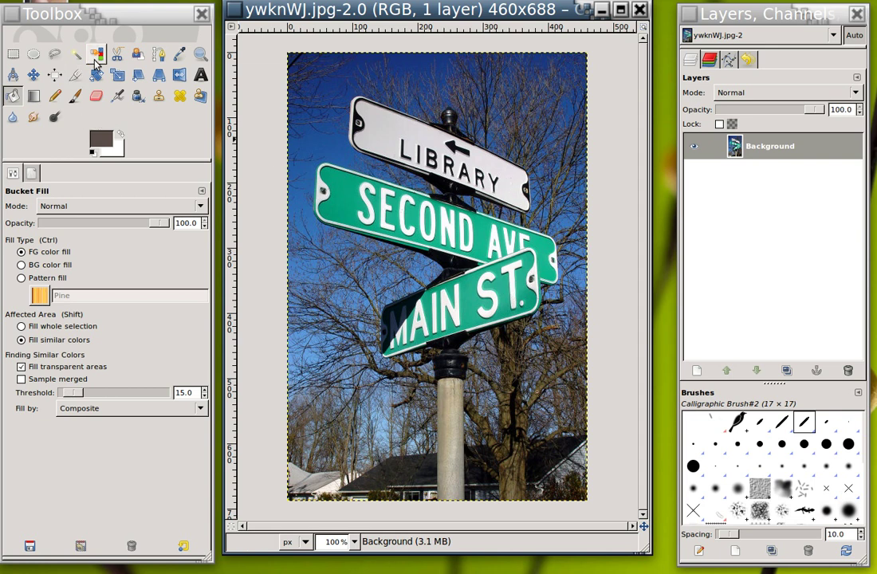
{"action": "left_click", "coordinate": [54, 53]}
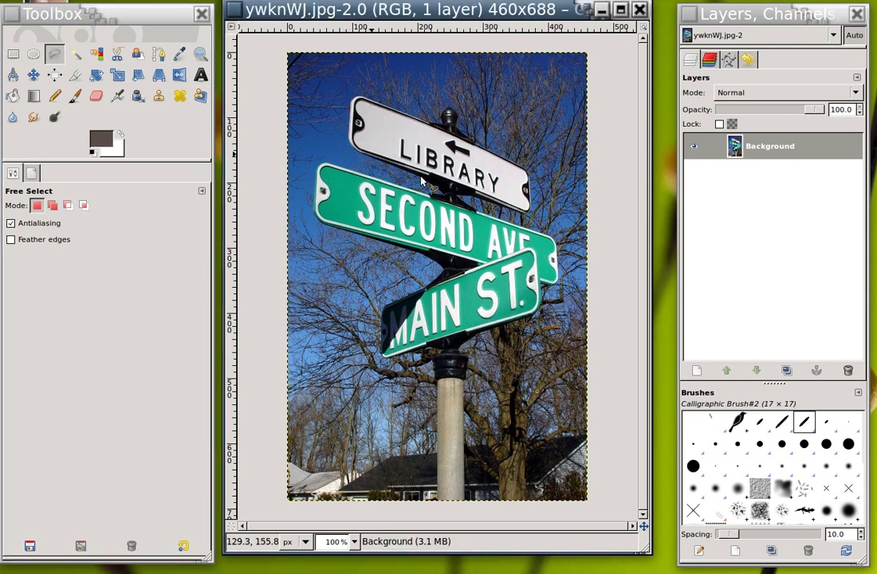
{"action": "left_click", "coordinate": [355, 96]}
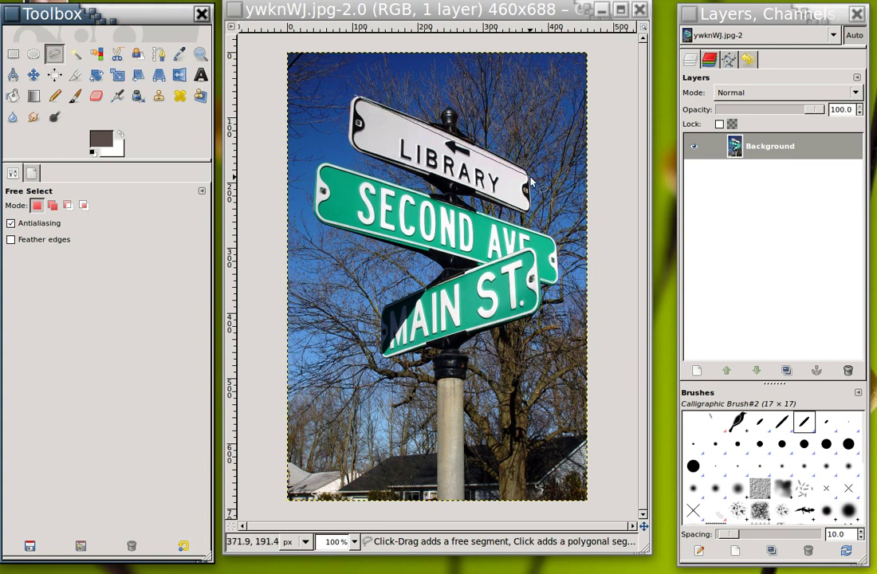
{"action": "left_click", "coordinate": [529, 211]}
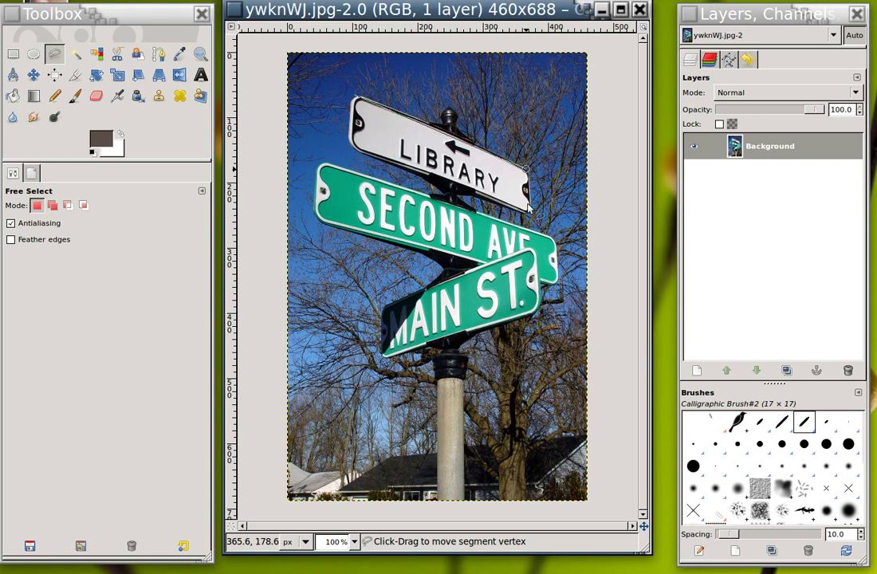
{"action": "key", "text": "BackSpace"}
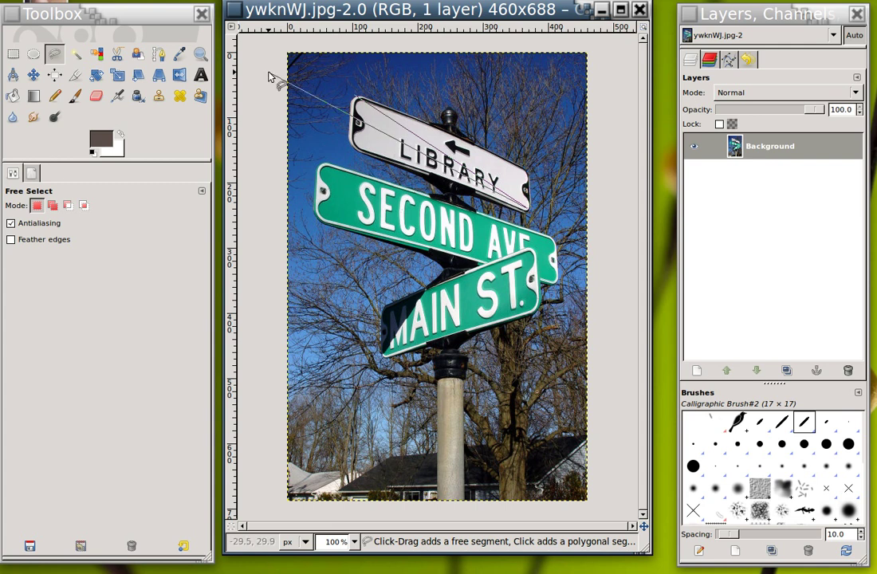
{"action": "key", "text": "Escape"}
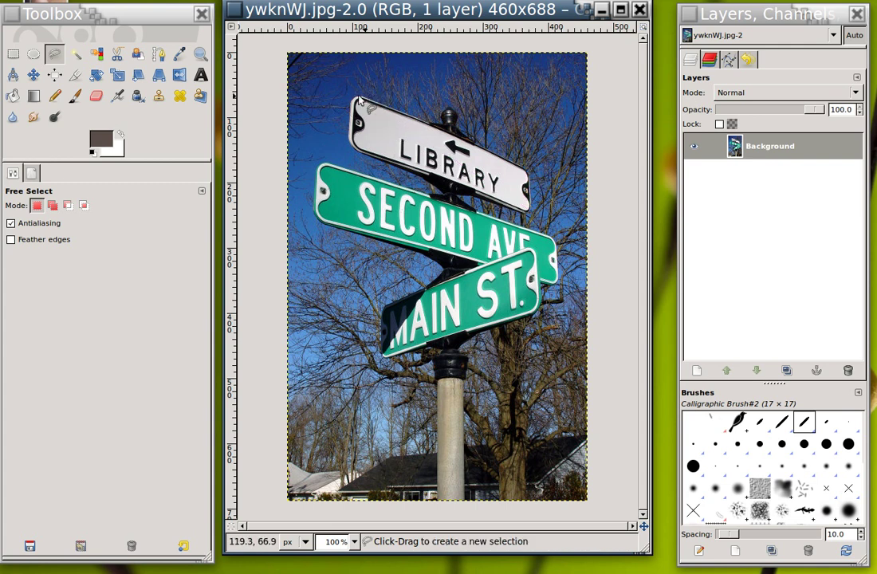
Trace a closed Intelligent Scissors outline around the LIBRARY sign's corners, with mode set to Add.
{"action": "left_click", "coordinate": [117, 55]}
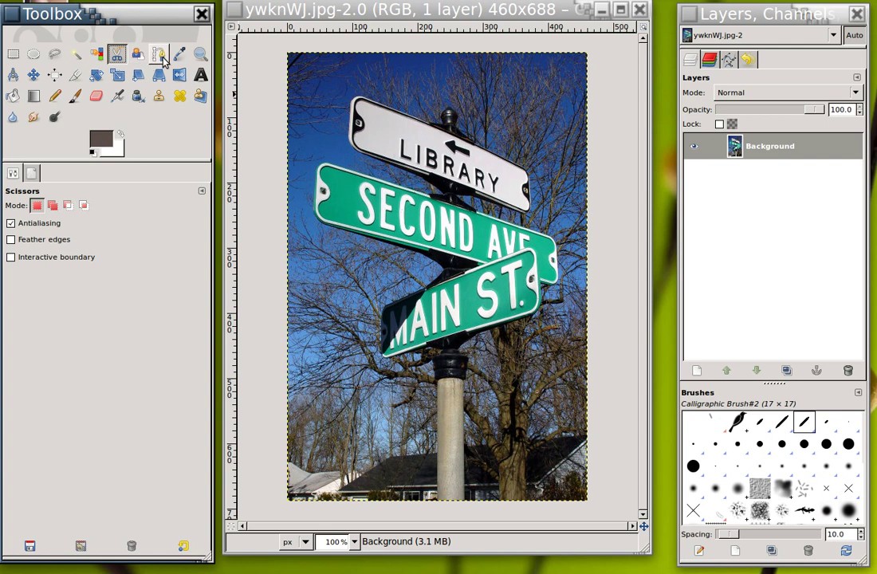
{"action": "left_click", "coordinate": [355, 96]}
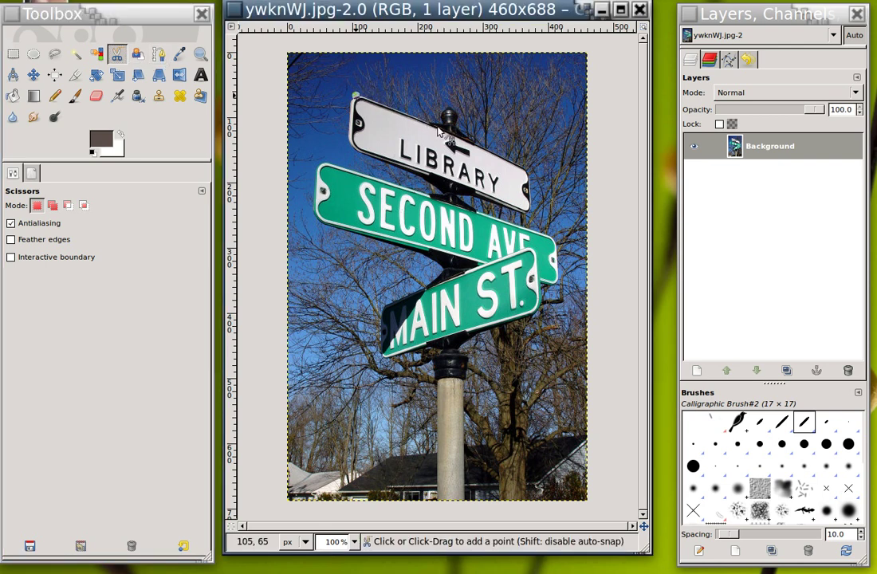
{"action": "left_click", "coordinate": [528, 173]}
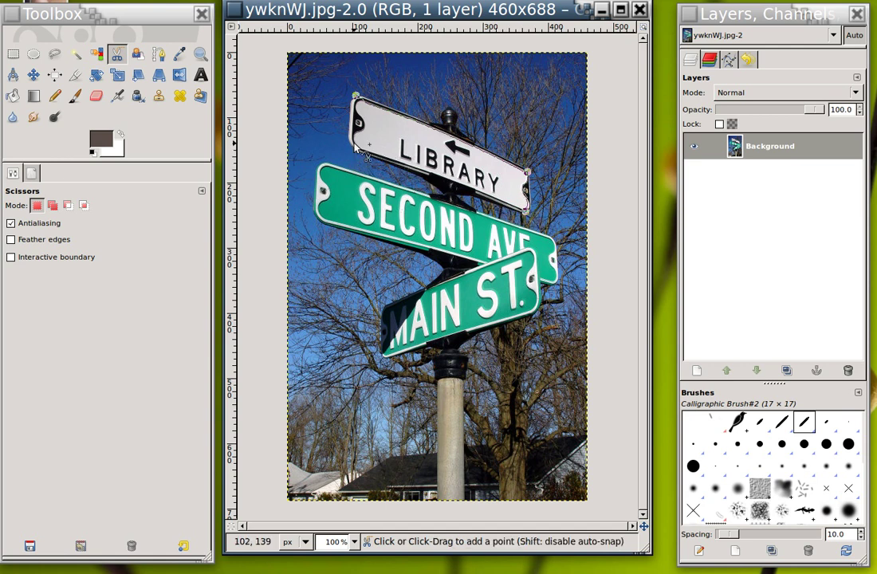
{"action": "left_click", "coordinate": [352, 145]}
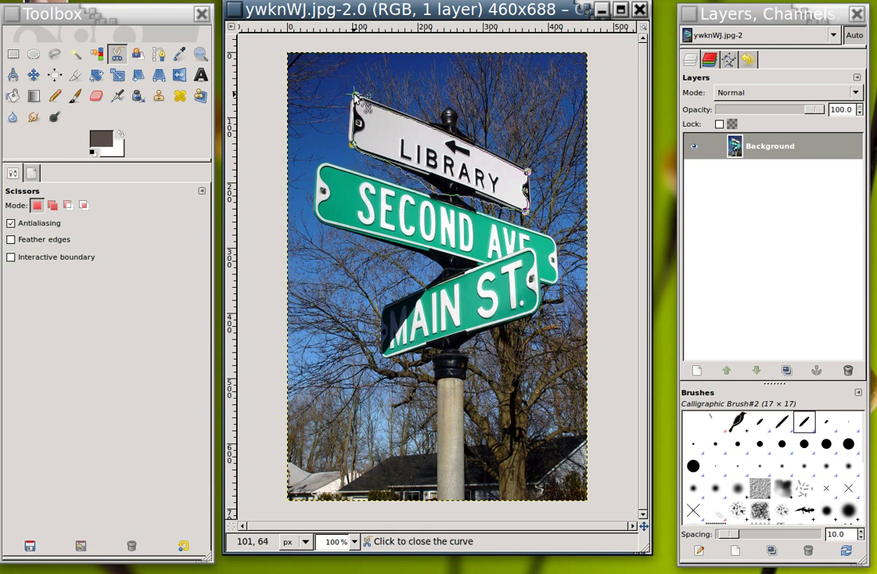
{"action": "left_click", "coordinate": [356, 96]}
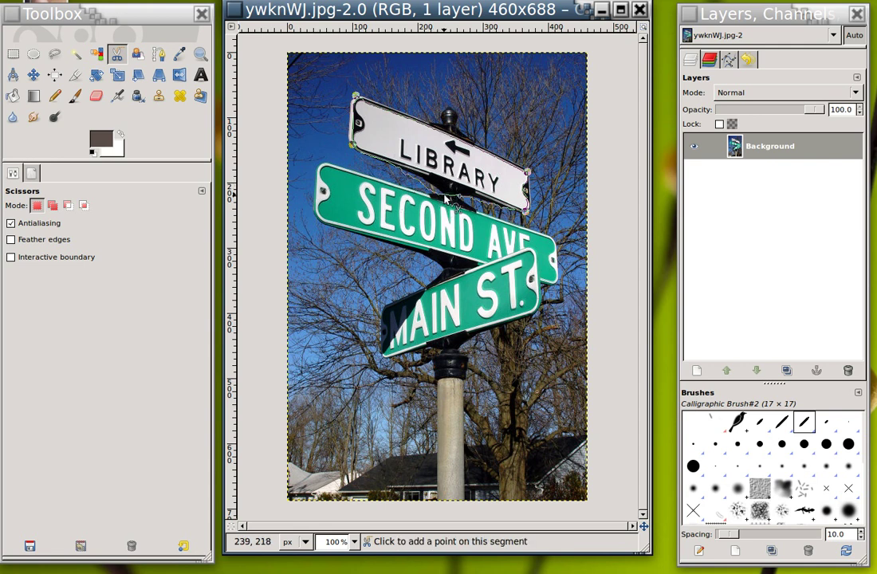
{"action": "left_click", "coordinate": [52, 207]}
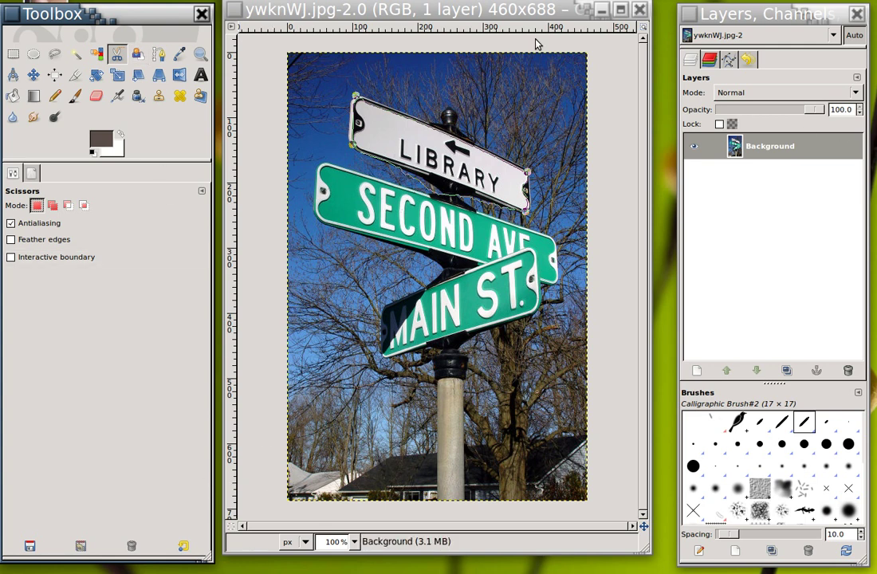
Turn on Quick Mask and erase a few streaks just left of the L in LIBRARY.
{"action": "left_click", "coordinate": [230, 529]}
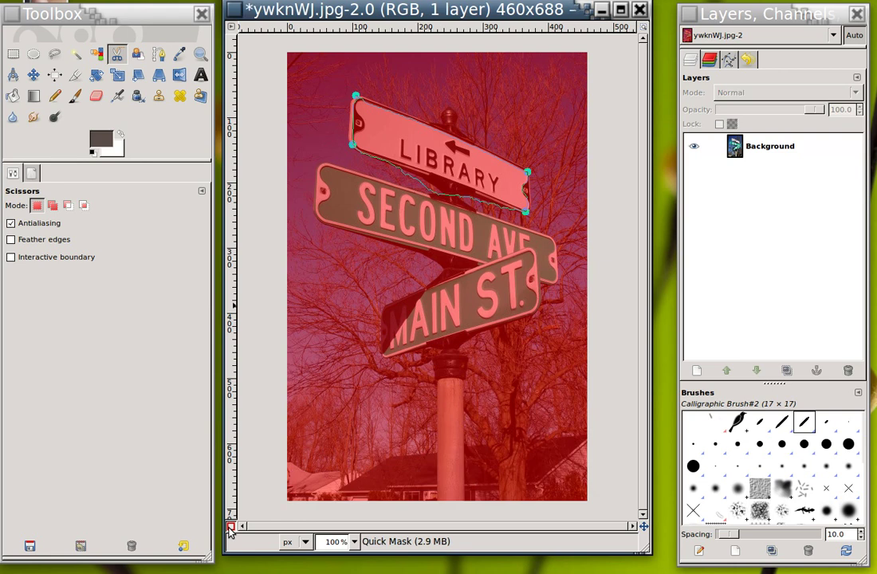
{"action": "left_click", "coordinate": [97, 97]}
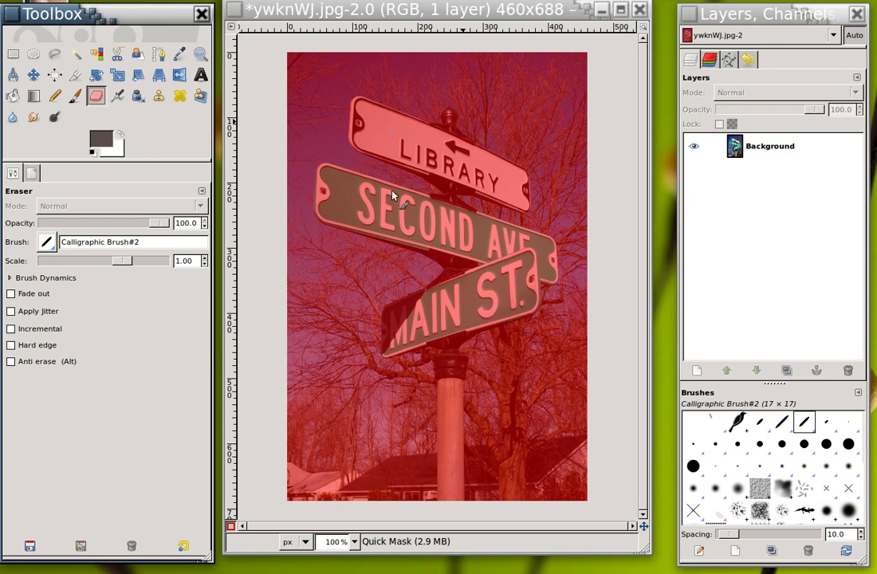
{"action": "key", "text": "p"}
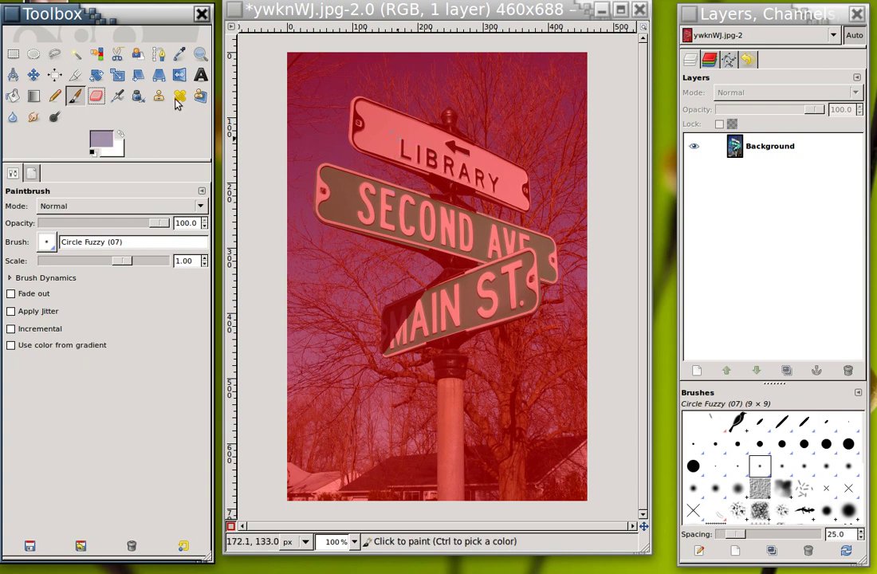
{"action": "left_click", "coordinate": [97, 96]}
{"action": "left_click", "coordinate": [413, 149]}
{"action": "mouse_move", "coordinate": [403, 141]}
{"action": "left_mouse_down"}
{"action": "mouse_move", "coordinate": [402, 133]}
{"action": "mouse_move", "coordinate": [414, 151]}
{"action": "mouse_move", "coordinate": [437, 143]}
{"action": "left_mouse_up"}
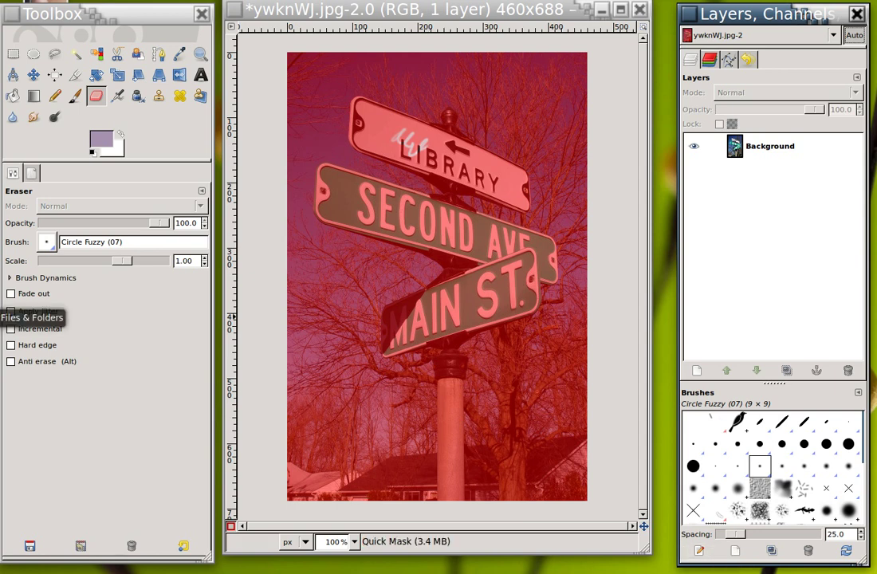
Switch the Eraser to the Circle (19) brush and erase the mask across the whole LIBRARY sign.
{"action": "left_click", "coordinate": [46, 243]}
{"action": "left_click", "coordinate": [113, 299]}
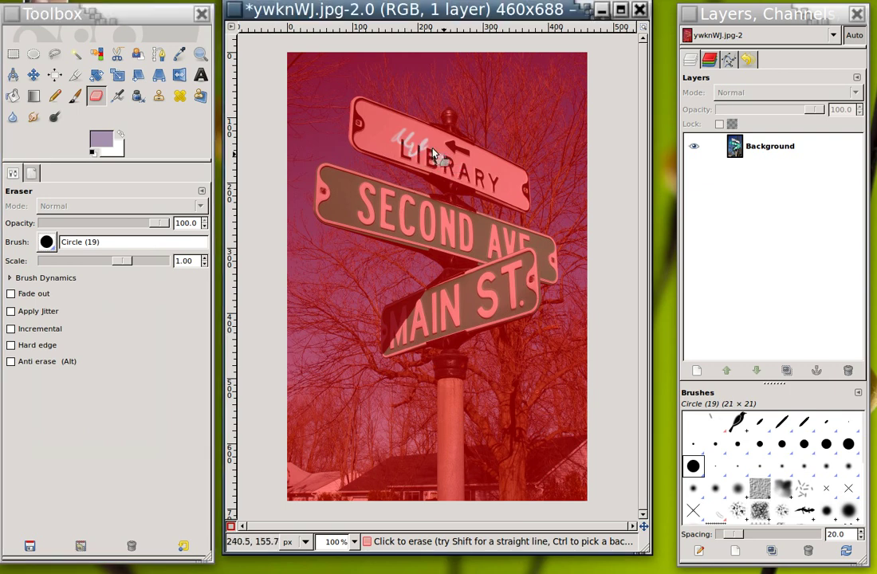
{"action": "left_click_drag", "start_coordinate": [404, 135], "coordinate": [411, 149]}
{"action": "left_click_drag", "start_coordinate": [455, 160], "coordinate": [474, 177]}
{"action": "mouse_move", "coordinate": [506, 184]}
{"action": "left_mouse_down"}
{"action": "mouse_move", "coordinate": [479, 179]}
{"action": "mouse_move", "coordinate": [466, 153]}
{"action": "mouse_move", "coordinate": [492, 166]}
{"action": "left_mouse_up"}
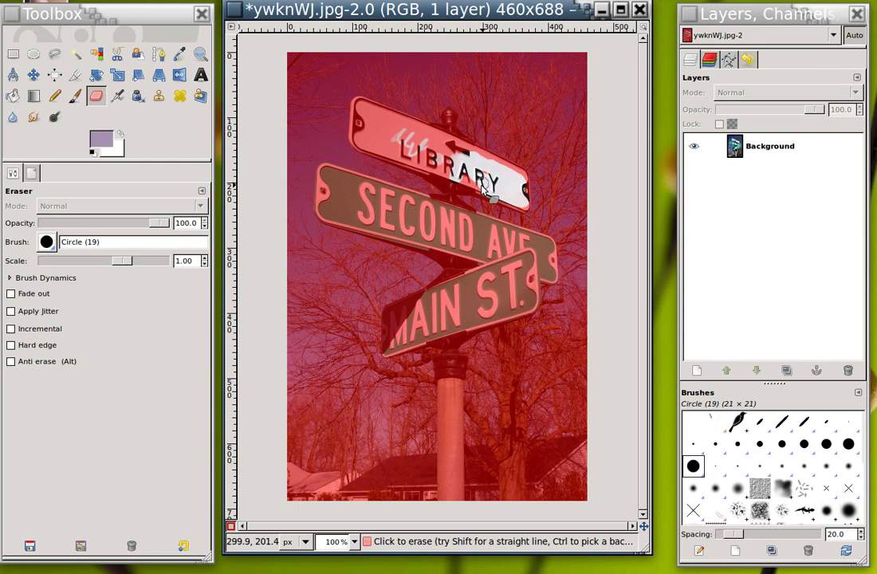
{"action": "left_click_drag", "start_coordinate": [465, 180], "coordinate": [434, 168]}
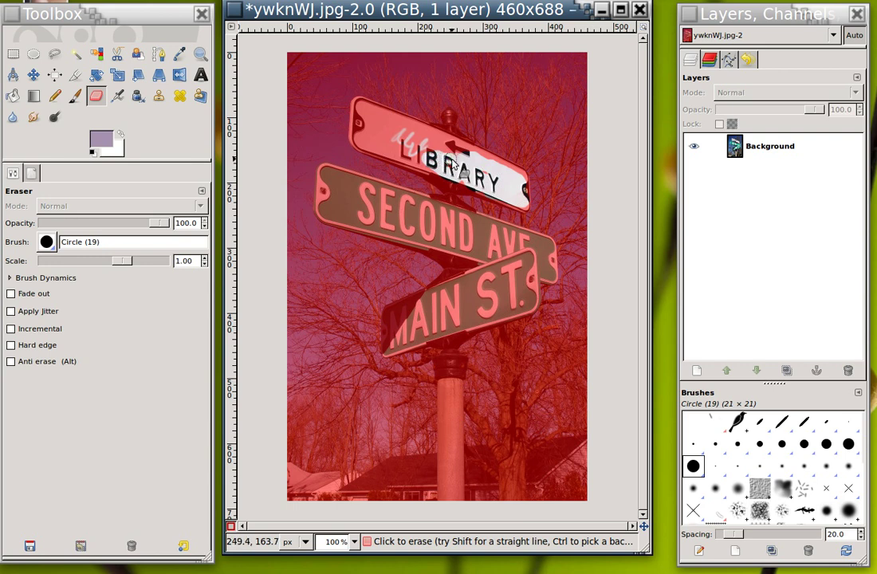
{"action": "mouse_move", "coordinate": [455, 165]}
{"action": "left_mouse_down"}
{"action": "mouse_move", "coordinate": [424, 148]}
{"action": "mouse_move", "coordinate": [357, 122]}
{"action": "left_mouse_up"}
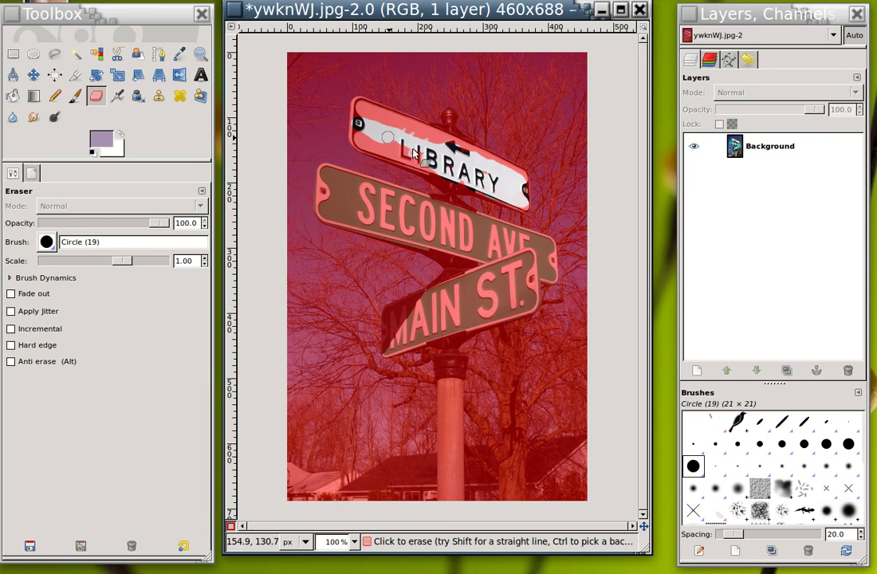
{"action": "mouse_move", "coordinate": [423, 160]}
{"action": "left_mouse_down"}
{"action": "mouse_move", "coordinate": [436, 166]}
{"action": "mouse_move", "coordinate": [389, 159]}
{"action": "mouse_move", "coordinate": [382, 151]}
{"action": "mouse_move", "coordinate": [394, 152]}
{"action": "mouse_move", "coordinate": [382, 148]}
{"action": "mouse_move", "coordinate": [404, 156]}
{"action": "mouse_move", "coordinate": [363, 143]}
{"action": "mouse_move", "coordinate": [363, 105]}
{"action": "mouse_move", "coordinate": [382, 117]}
{"action": "mouse_move", "coordinate": [372, 118]}
{"action": "mouse_move", "coordinate": [465, 148]}
{"action": "mouse_move", "coordinate": [410, 133]}
{"action": "mouse_move", "coordinate": [371, 108]}
{"action": "mouse_move", "coordinate": [389, 109]}
{"action": "mouse_move", "coordinate": [507, 168]}
{"action": "mouse_move", "coordinate": [498, 167]}
{"action": "mouse_move", "coordinate": [521, 188]}
{"action": "left_mouse_up"}
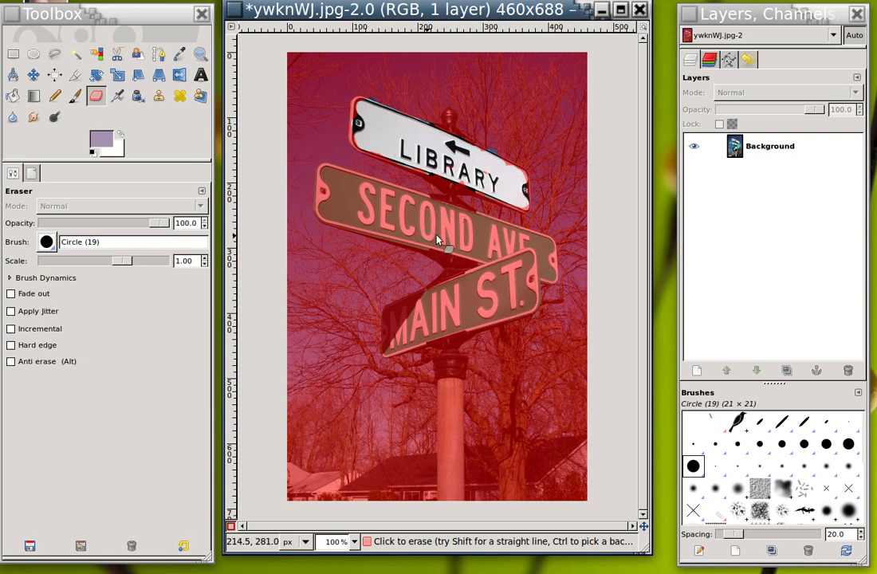
Set the Eraser scale to about 2.3 and unmask the SECOND AVE and MAIN ST. signs.
{"action": "mouse_move", "coordinate": [463, 239]}
{"action": "left_mouse_down"}
{"action": "mouse_move", "coordinate": [491, 248]}
{"action": "mouse_move", "coordinate": [483, 246]}
{"action": "left_mouse_up"}
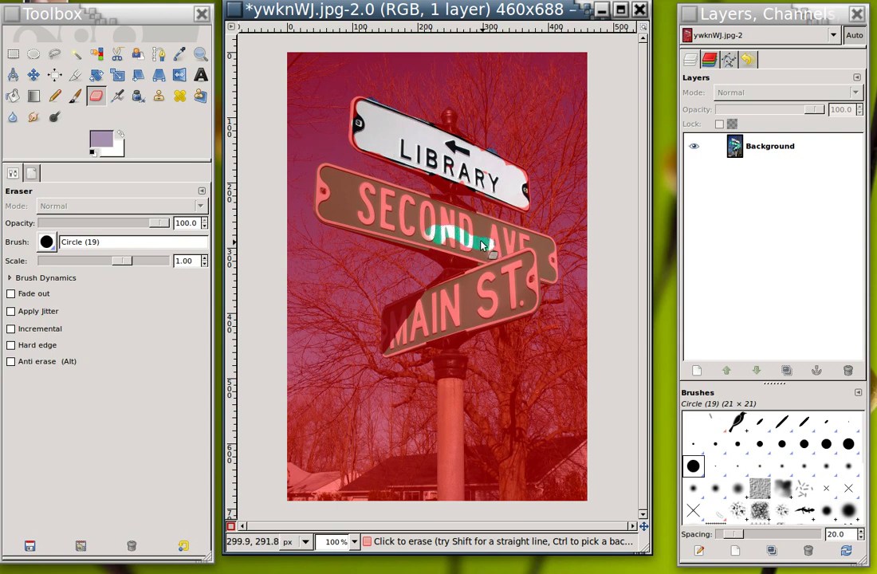
{"action": "right_click", "coordinate": [204, 258]}
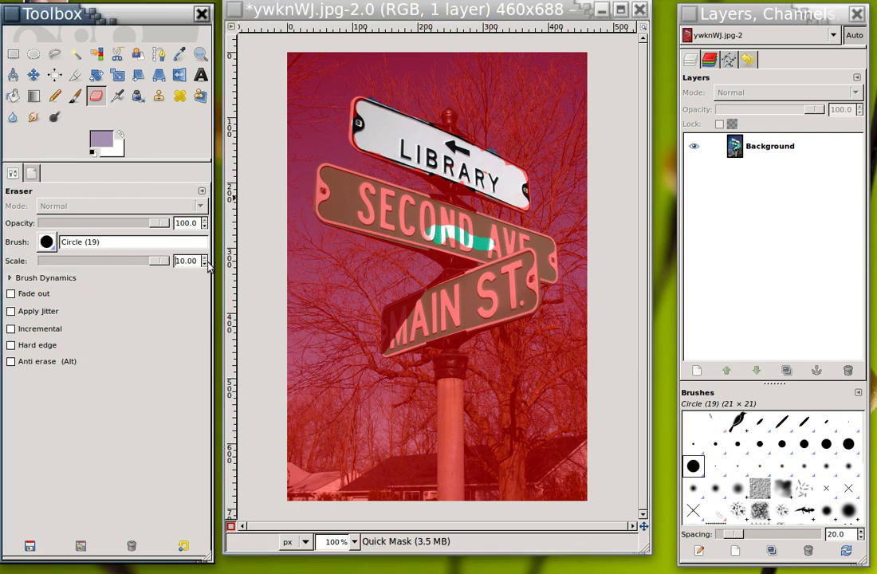
{"action": "left_click_drag", "start_coordinate": [152, 265], "coordinate": [142, 265]}
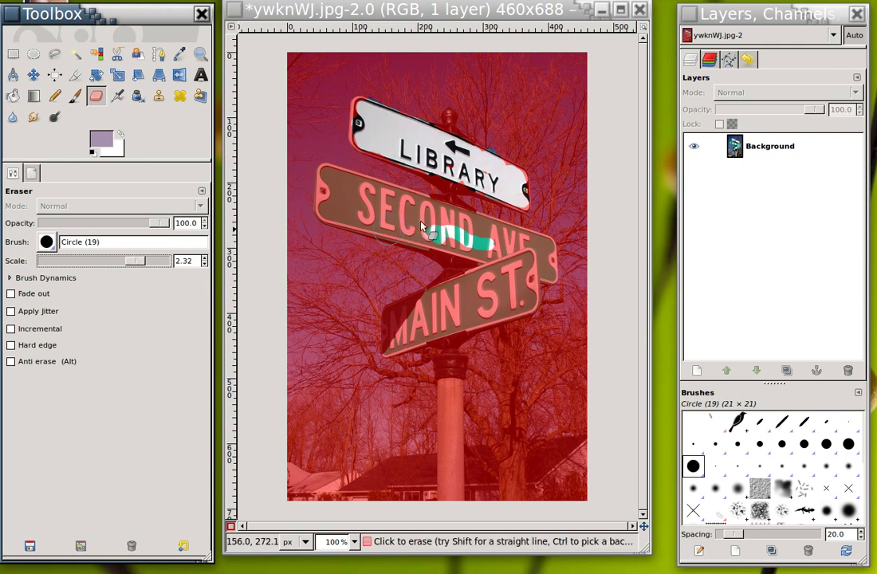
{"action": "mouse_move", "coordinate": [425, 229]}
{"action": "left_mouse_down"}
{"action": "mouse_move", "coordinate": [324, 179]}
{"action": "mouse_move", "coordinate": [335, 214]}
{"action": "mouse_move", "coordinate": [360, 208]}
{"action": "mouse_move", "coordinate": [389, 228]}
{"action": "mouse_move", "coordinate": [493, 255]}
{"action": "left_mouse_up"}
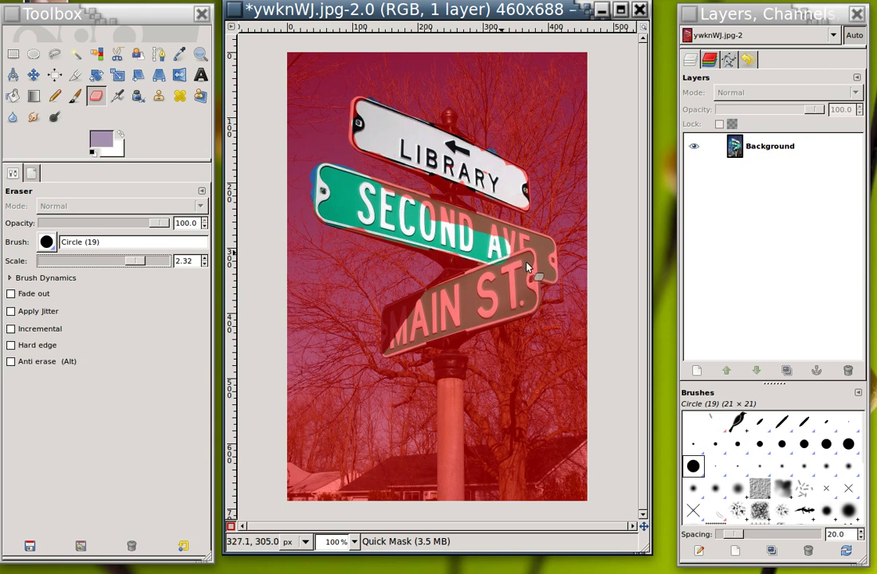
{"action": "mouse_move", "coordinate": [550, 276]}
{"action": "left_mouse_down"}
{"action": "mouse_move", "coordinate": [561, 277]}
{"action": "mouse_move", "coordinate": [535, 251]}
{"action": "mouse_move", "coordinate": [367, 197]}
{"action": "mouse_move", "coordinate": [394, 226]}
{"action": "left_mouse_up"}
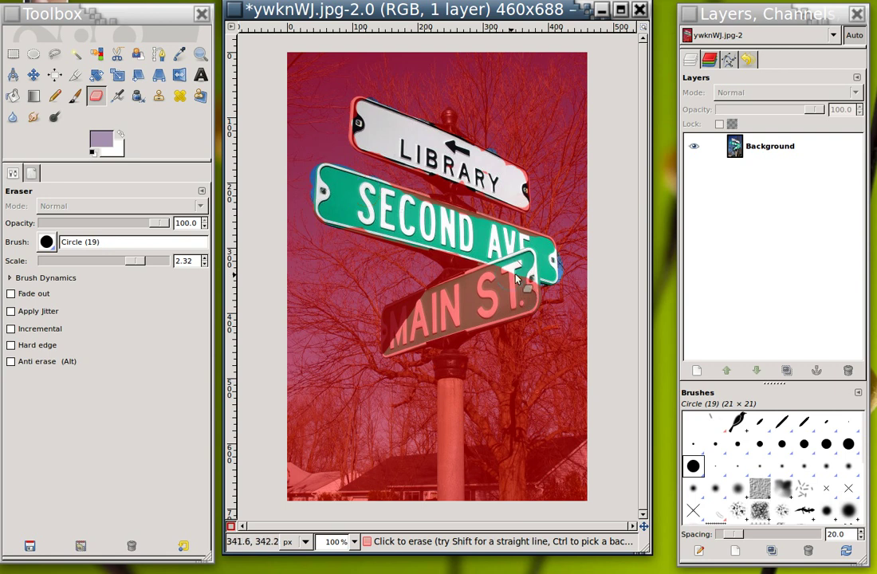
{"action": "mouse_move", "coordinate": [519, 279]}
{"action": "left_mouse_down"}
{"action": "mouse_move", "coordinate": [517, 304]}
{"action": "mouse_move", "coordinate": [448, 315]}
{"action": "mouse_move", "coordinate": [404, 342]}
{"action": "mouse_move", "coordinate": [386, 330]}
{"action": "mouse_move", "coordinate": [397, 318]}
{"action": "mouse_move", "coordinate": [451, 315]}
{"action": "mouse_move", "coordinate": [501, 279]}
{"action": "mouse_move", "coordinate": [476, 275]}
{"action": "mouse_move", "coordinate": [426, 309]}
{"action": "mouse_move", "coordinate": [476, 307]}
{"action": "mouse_move", "coordinate": [461, 319]}
{"action": "mouse_move", "coordinate": [456, 285]}
{"action": "left_mouse_up"}
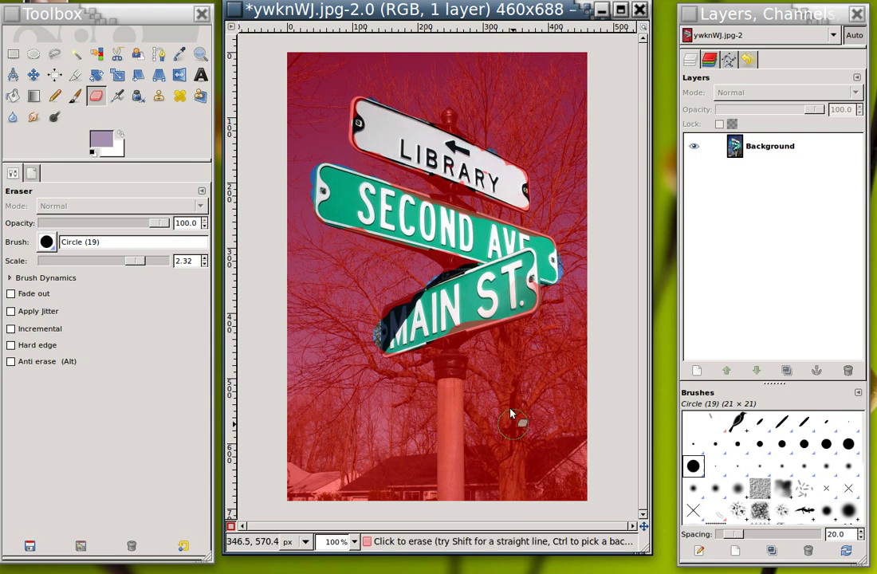
Convert the Quick Mask to a selection and soften the SECOND lettering with an enlarged Blur brush.
{"action": "left_click", "coordinate": [230, 527]}
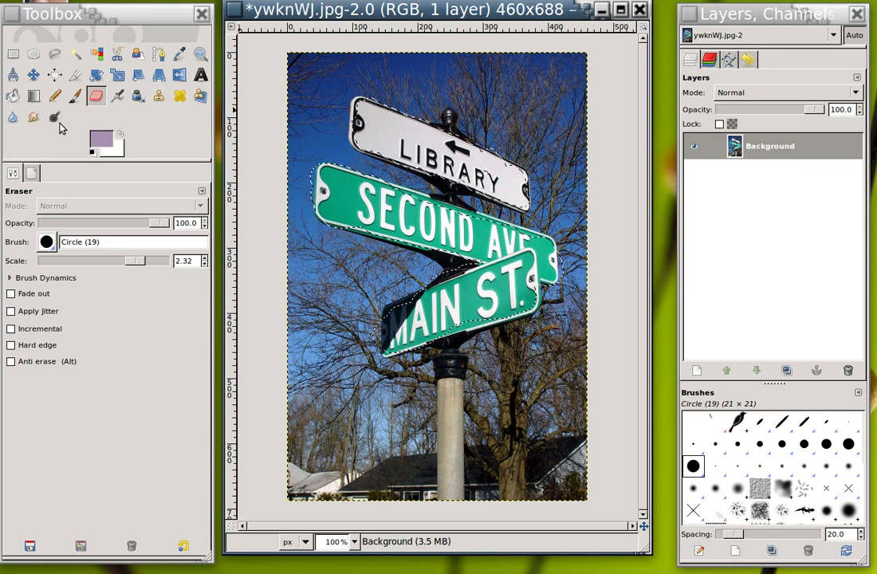
{"action": "left_click", "coordinate": [13, 118]}
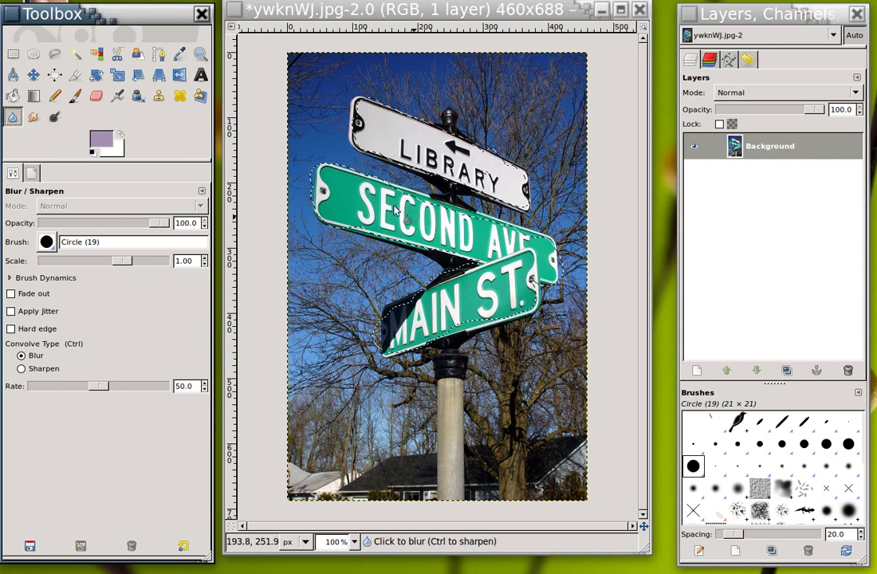
{"action": "mouse_move", "coordinate": [125, 263]}
{"action": "left_mouse_down"}
{"action": "mouse_move", "coordinate": [143, 272]}
{"action": "mouse_move", "coordinate": [130, 262]}
{"action": "mouse_move", "coordinate": [138, 263]}
{"action": "left_mouse_up"}
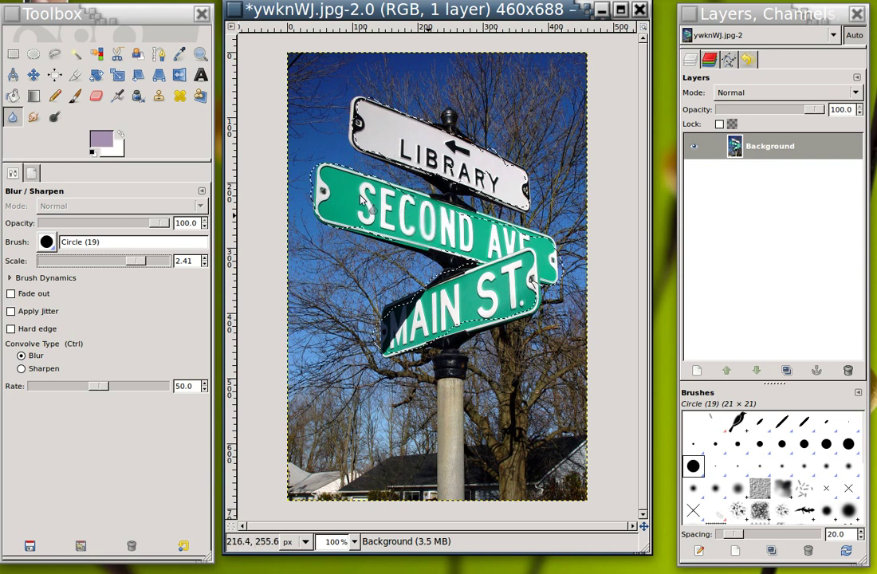
{"action": "mouse_move", "coordinate": [432, 237]}
{"action": "left_mouse_down"}
{"action": "mouse_move", "coordinate": [466, 236]}
{"action": "mouse_move", "coordinate": [442, 236]}
{"action": "mouse_move", "coordinate": [456, 228]}
{"action": "mouse_move", "coordinate": [440, 239]}
{"action": "mouse_move", "coordinate": [457, 227]}
{"action": "mouse_move", "coordinate": [433, 229]}
{"action": "left_mouse_up"}
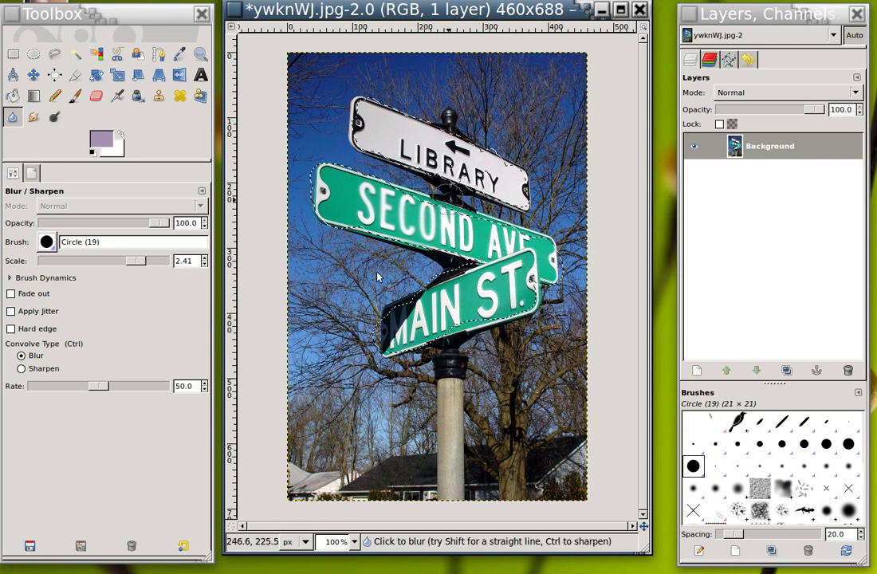
{"action": "scroll", "coordinate": [359, 287], "scroll_direction": "down", "scroll_amount": 1}
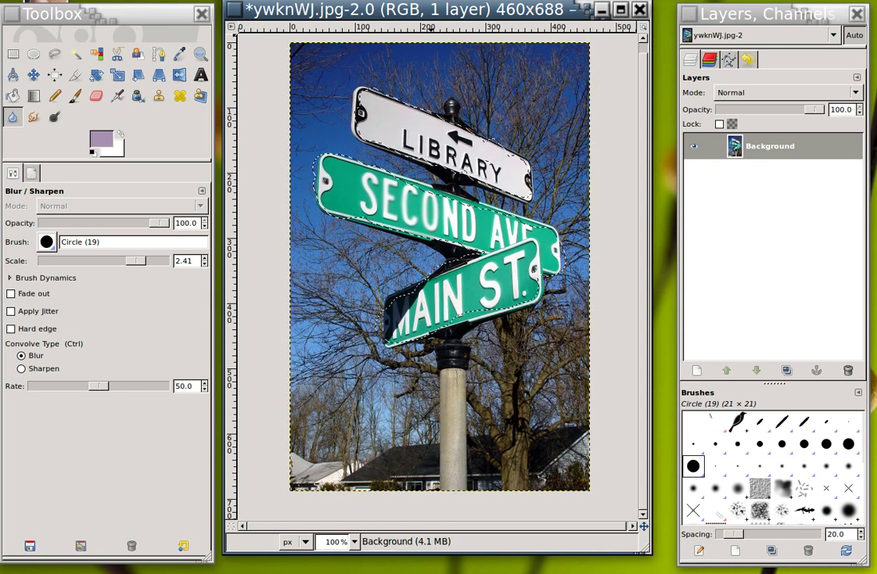
Open Filters > Blur > Gaussian Blur and raise the linked radius to 18.0 px.
{"action": "right_click", "coordinate": [307, 187]}
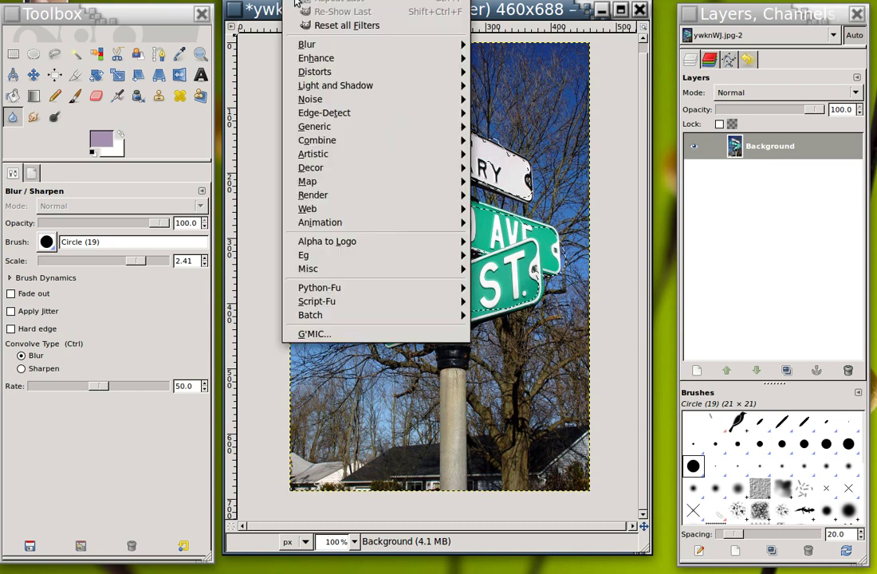
{"action": "mouse_move", "coordinate": [341, 47]}
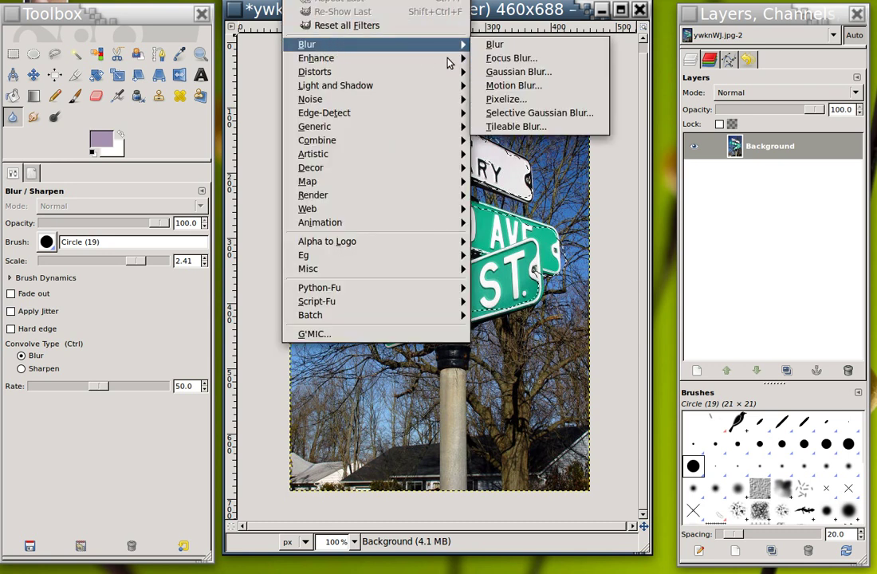
{"action": "left_click", "coordinate": [516, 73]}
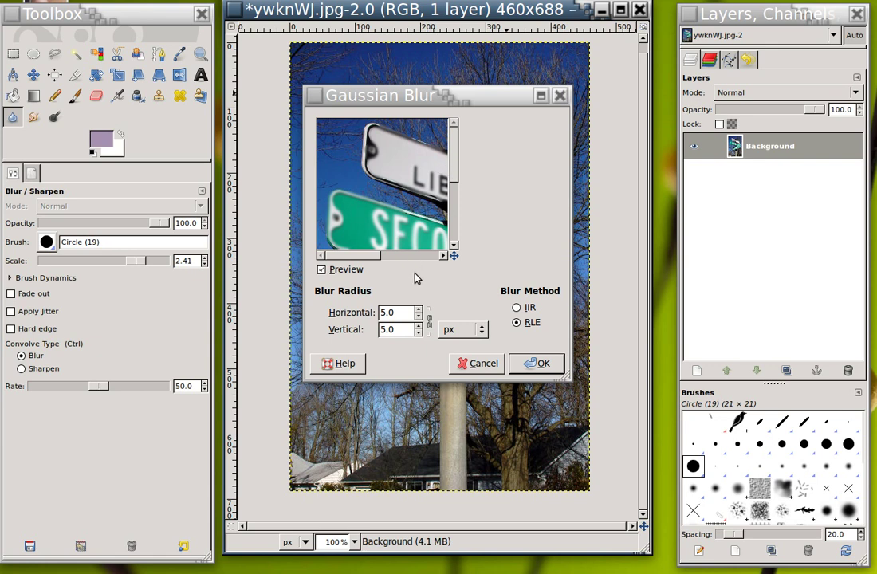
{"action": "left_click_drag", "start_coordinate": [388, 256], "coordinate": [416, 255]}
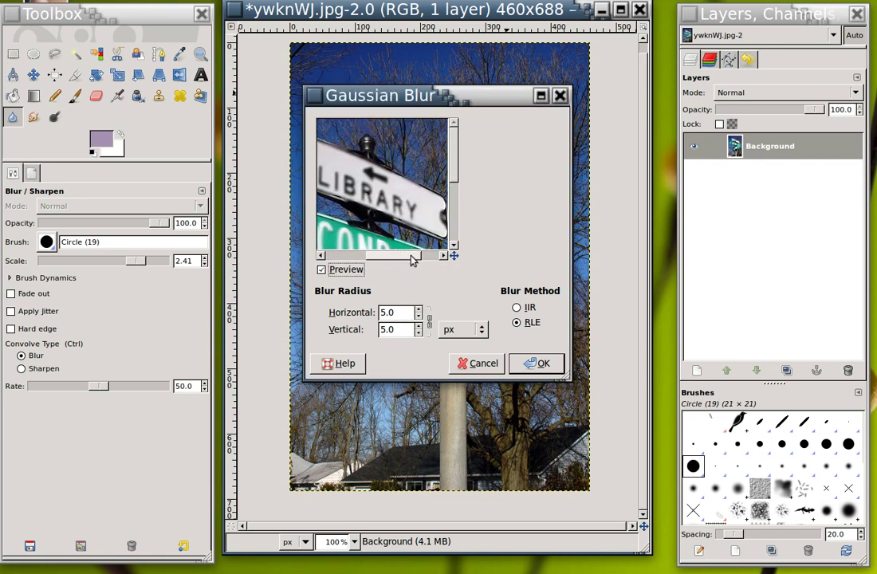
{"action": "left_click", "coordinate": [419, 311]}
{"action": "left_click", "coordinate": [419, 311]}
{"action": "left_click", "coordinate": [421, 312]}
{"action": "left_click", "coordinate": [421, 311]}
{"action": "left_click", "coordinate": [421, 312]}
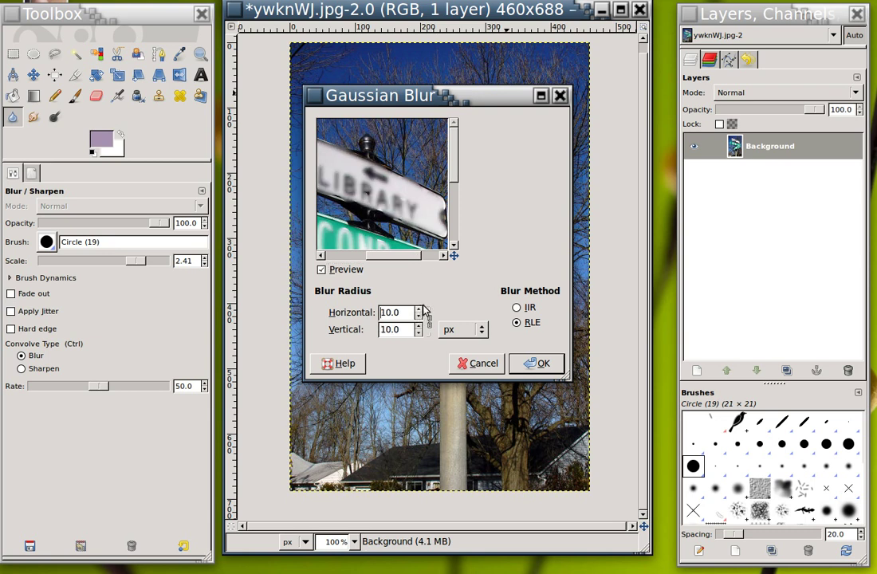
{"action": "left_click_drag", "start_coordinate": [452, 172], "coordinate": [457, 219]}
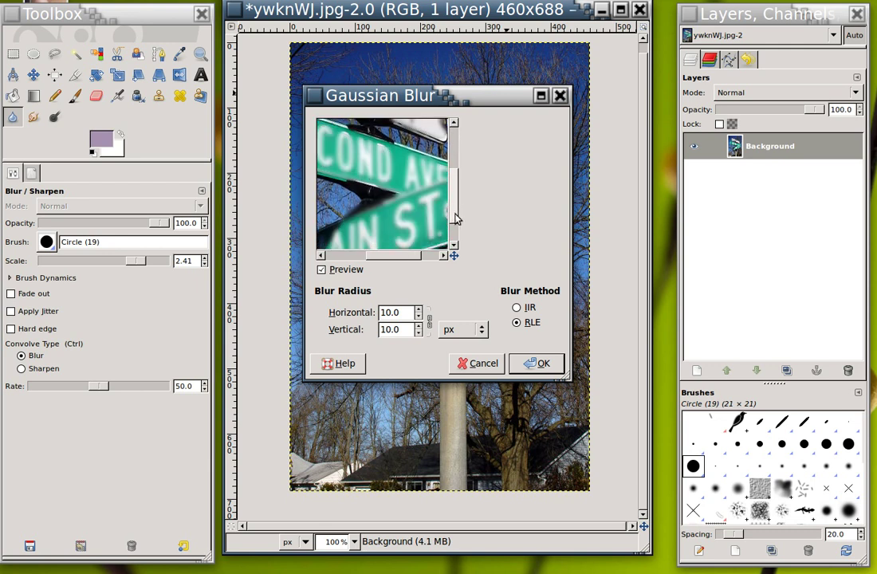
{"action": "left_click", "coordinate": [419, 310]}
{"action": "left_click", "coordinate": [420, 309]}
{"action": "left_click", "coordinate": [538, 366]}
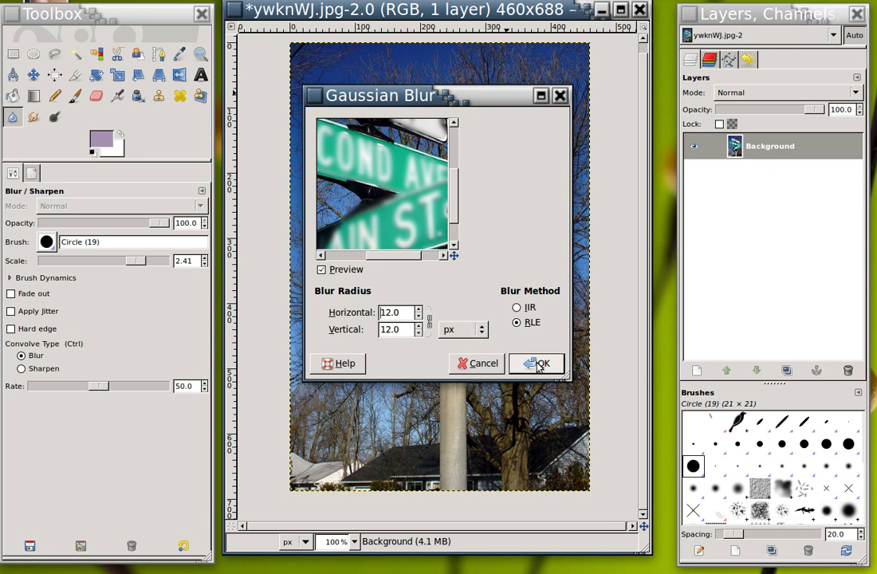
{"action": "left_click", "coordinate": [418, 310]}
{"action": "left_click", "coordinate": [418, 310]}
{"action": "left_click", "coordinate": [418, 310]}
{"action": "left_click", "coordinate": [419, 310]}
{"action": "left_click", "coordinate": [419, 310]}
{"action": "left_click", "coordinate": [418, 309]}
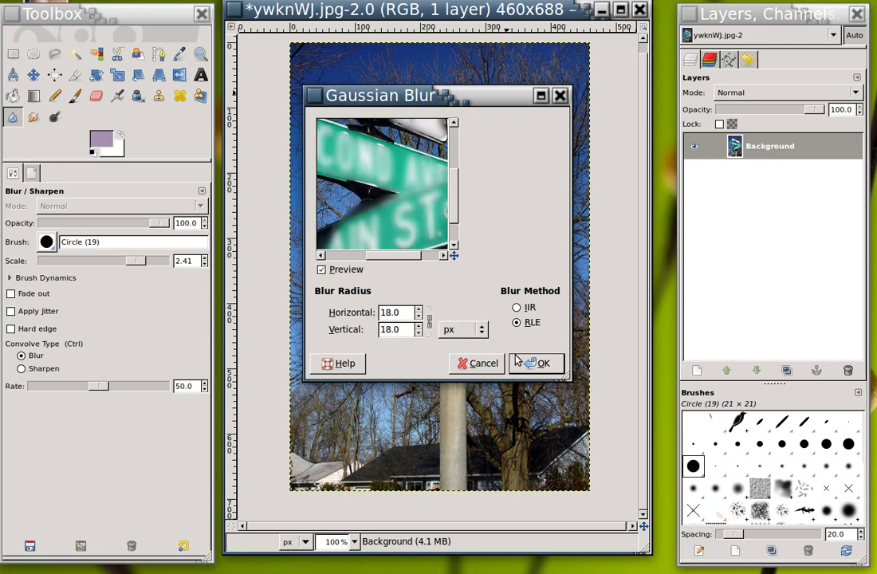
Apply the 18 px Gaussian Blur, dab the lower sign's left end, then Select > None.
{"action": "left_click", "coordinate": [539, 365]}
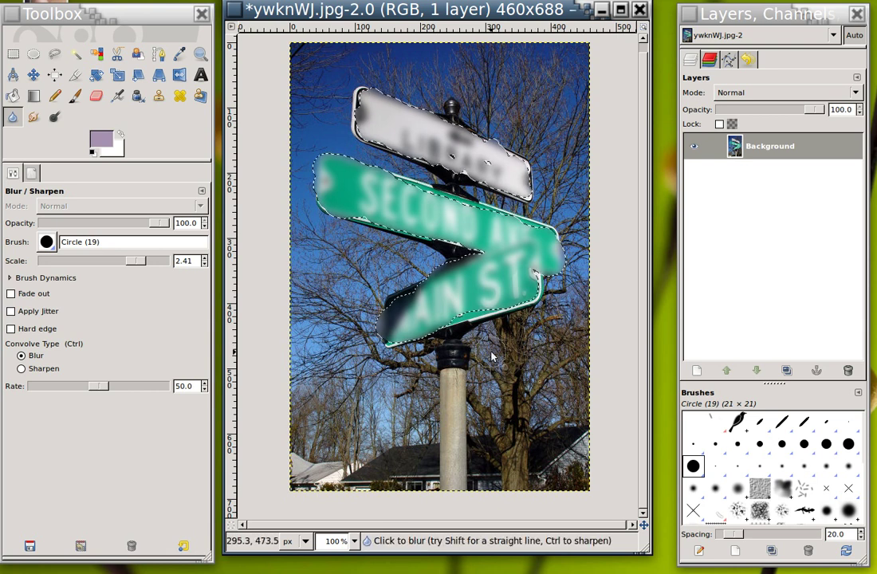
{"action": "left_click", "coordinate": [413, 321]}
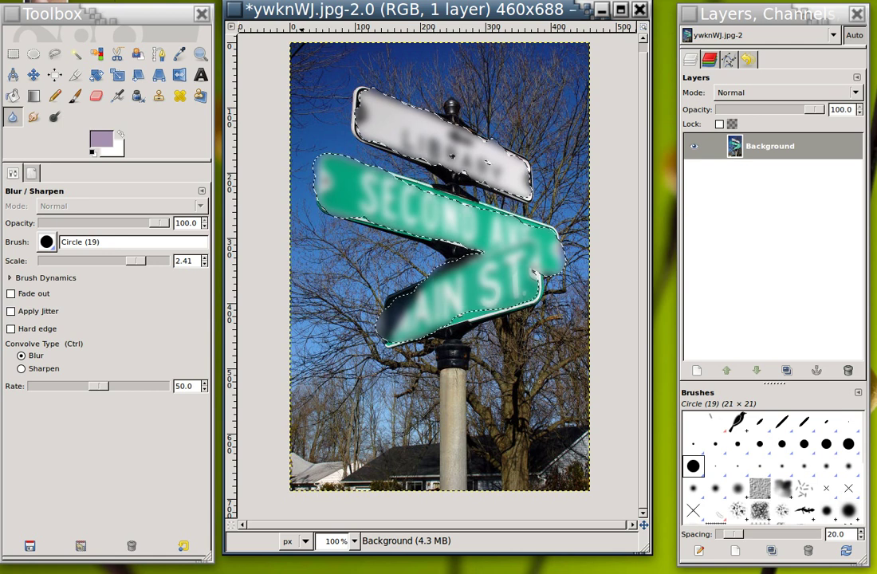
{"action": "key", "text": "alt+s"}
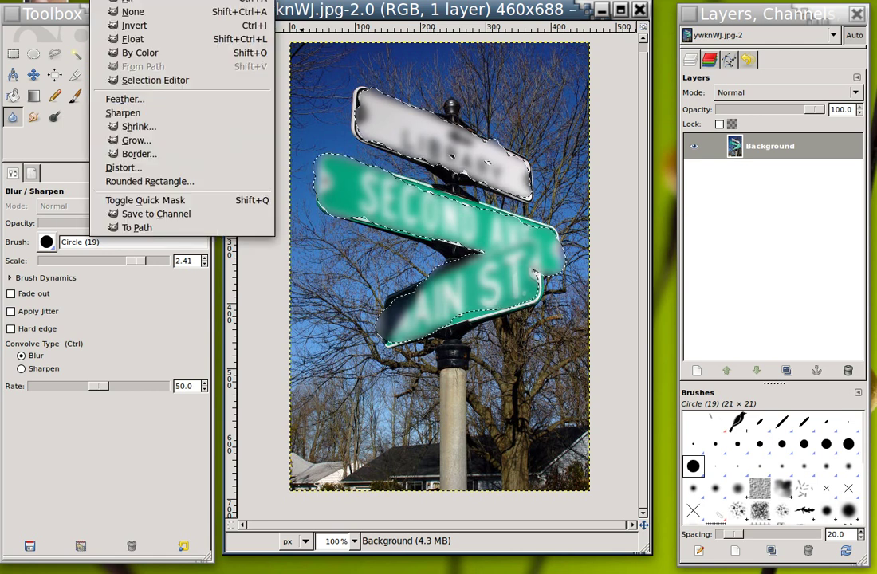
{"action": "left_click", "coordinate": [132, 13]}
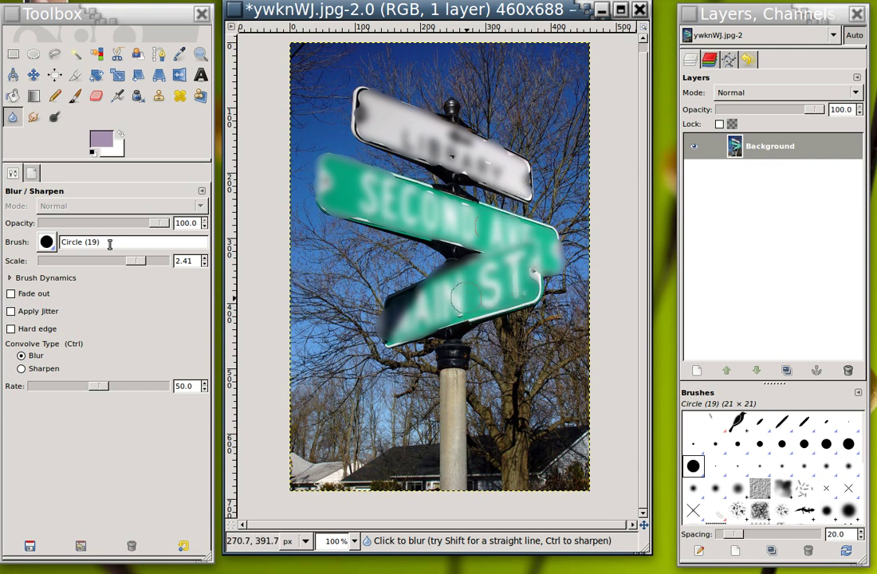
Set the Blur scale to 0.87, soften the lower sign's right end, and raise rate to 68.3.
{"action": "left_click_drag", "start_coordinate": [136, 263], "coordinate": [112, 263]}
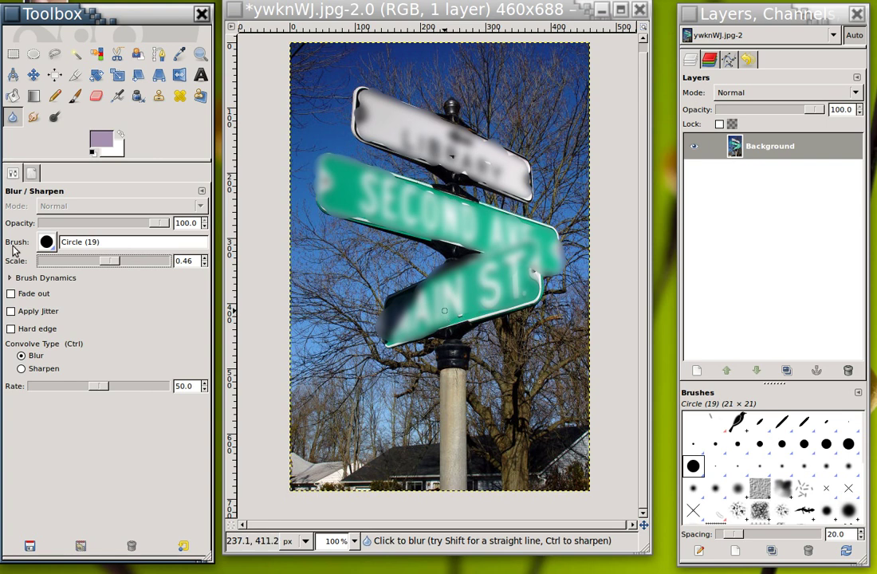
{"action": "left_click_drag", "start_coordinate": [109, 267], "coordinate": [121, 260]}
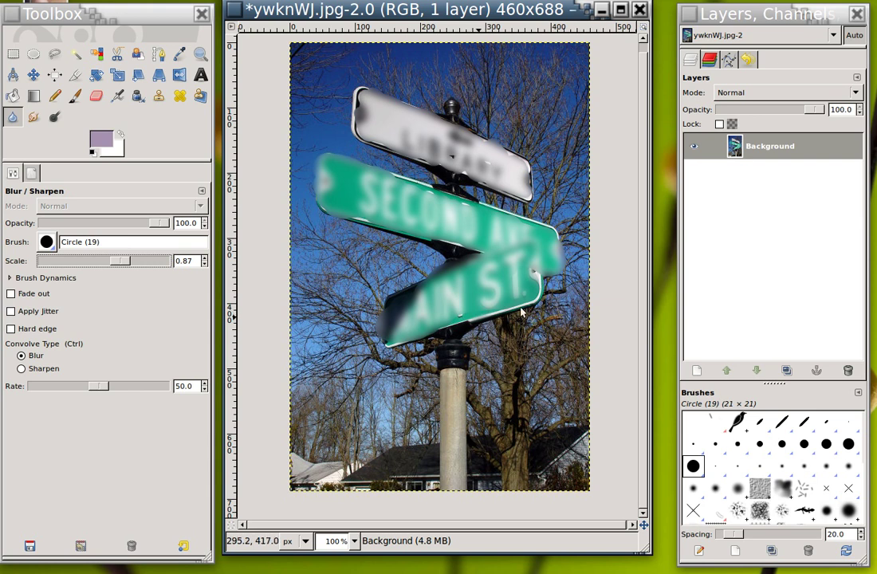
{"action": "left_click_drag", "start_coordinate": [548, 281], "coordinate": [526, 300]}
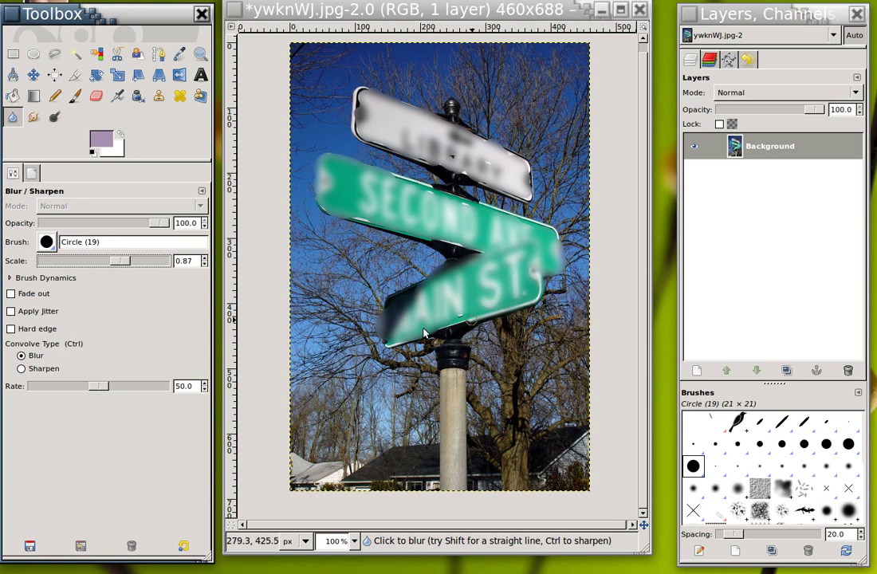
{"action": "left_click_drag", "start_coordinate": [102, 388], "coordinate": [120, 388]}
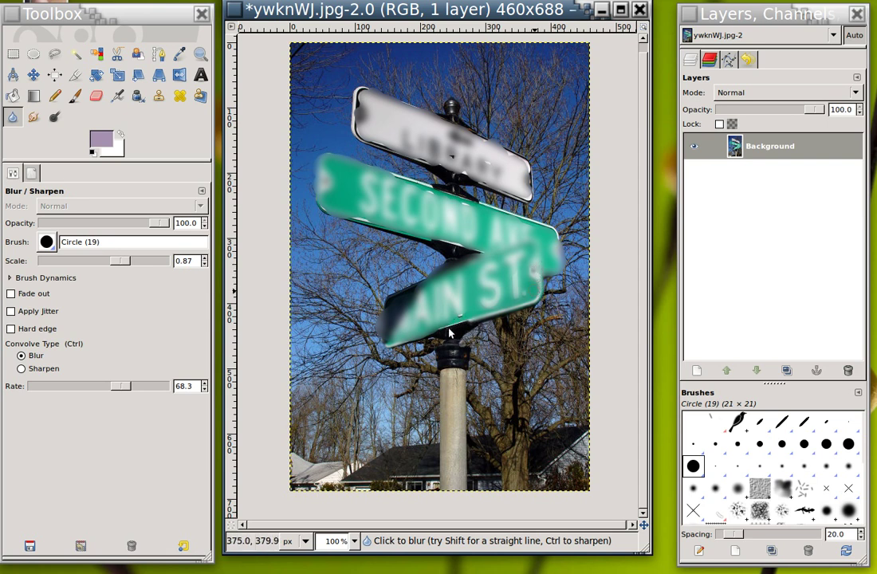
Try a Blur stroke on the upper green sign's junction, undo it, and select the Eraser.
{"action": "mouse_move", "coordinate": [445, 329]}
{"action": "left_mouse_down"}
{"action": "mouse_move", "coordinate": [479, 275]}
{"action": "mouse_move", "coordinate": [458, 219]}
{"action": "mouse_move", "coordinate": [473, 246]}
{"action": "mouse_move", "coordinate": [445, 243]}
{"action": "left_mouse_up"}
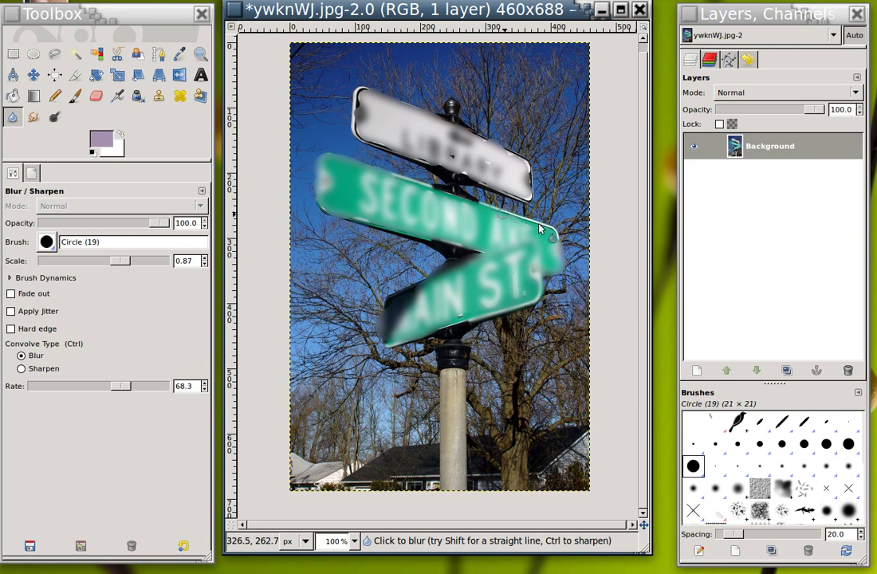
{"action": "key", "text": "ctrl+z"}
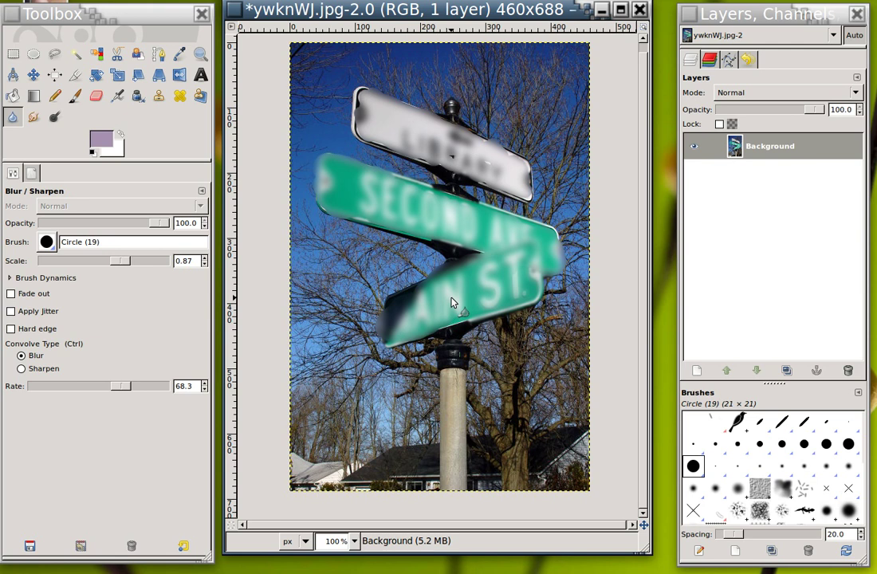
{"action": "key", "text": "shift+e"}
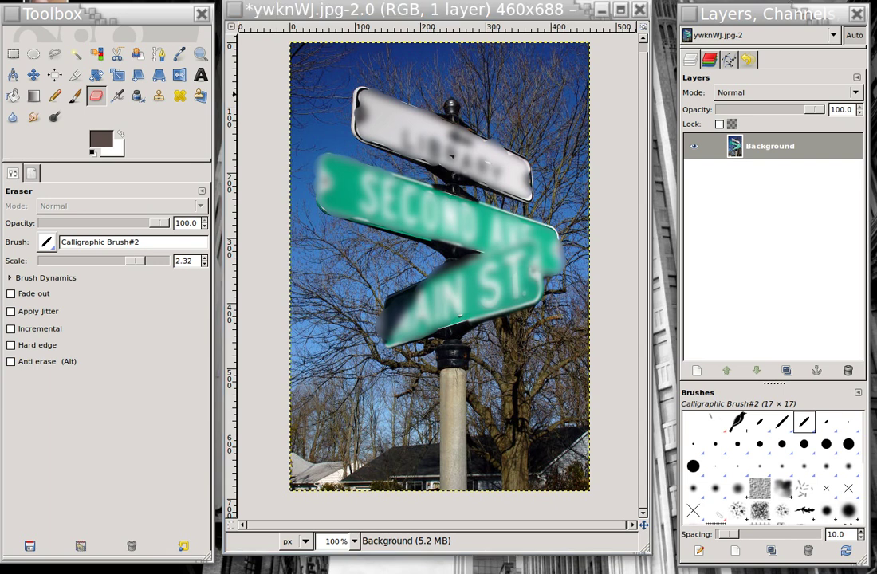
{"action": "key", "text": "shift+u"}
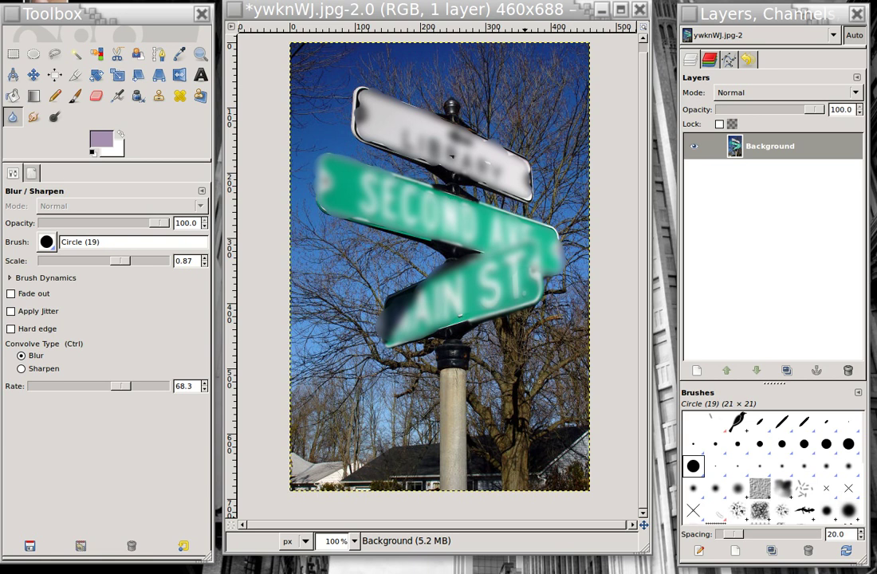
{"action": "key", "text": "shift+e"}
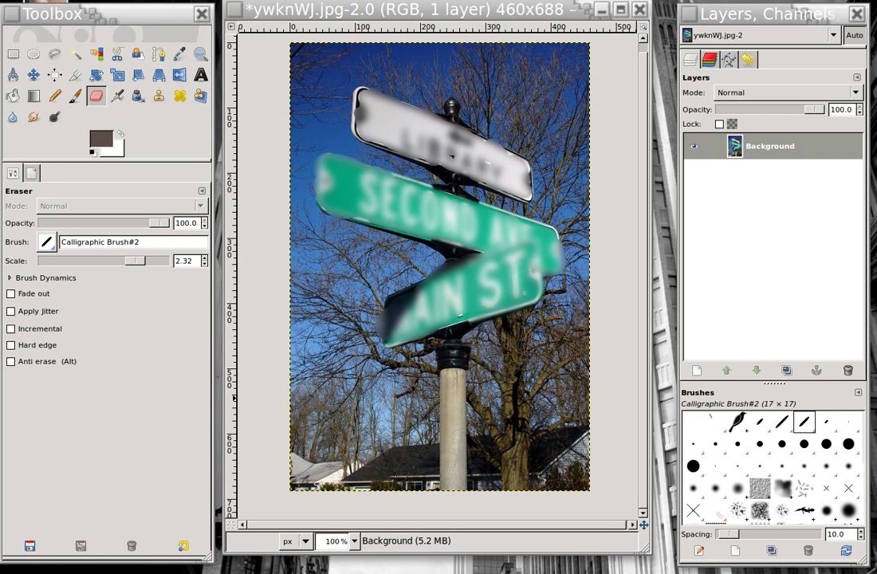
{"action": "key", "text": "Left"}
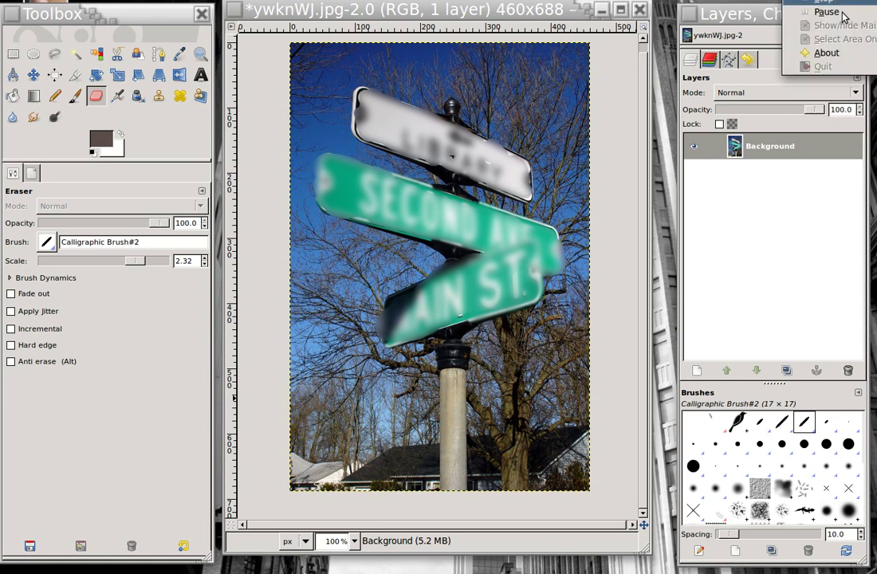